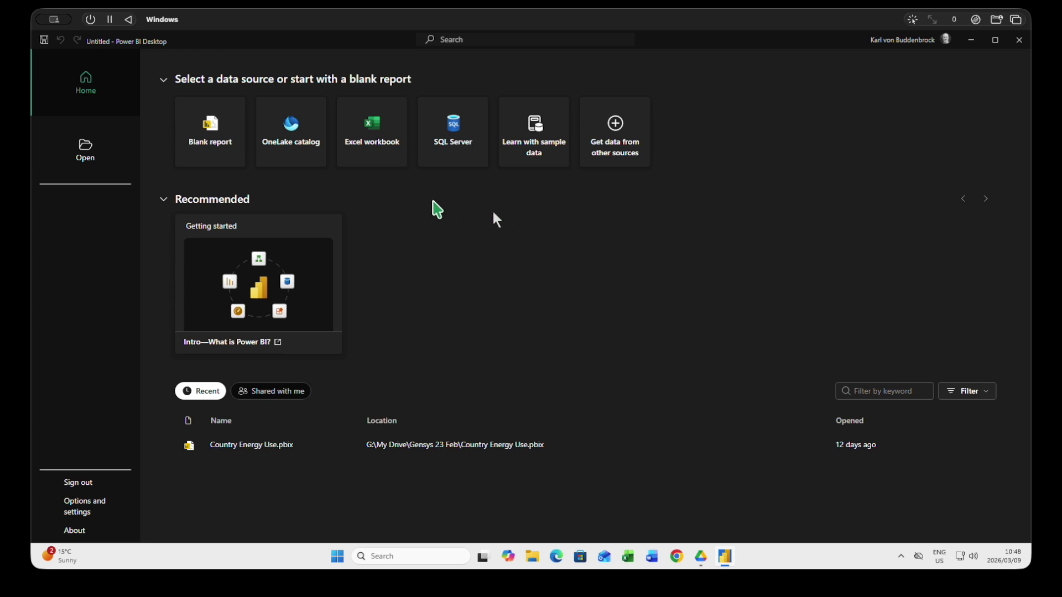
# Create a blank report and start connecting to a Folder data source.
pyautogui.click(217, 139)
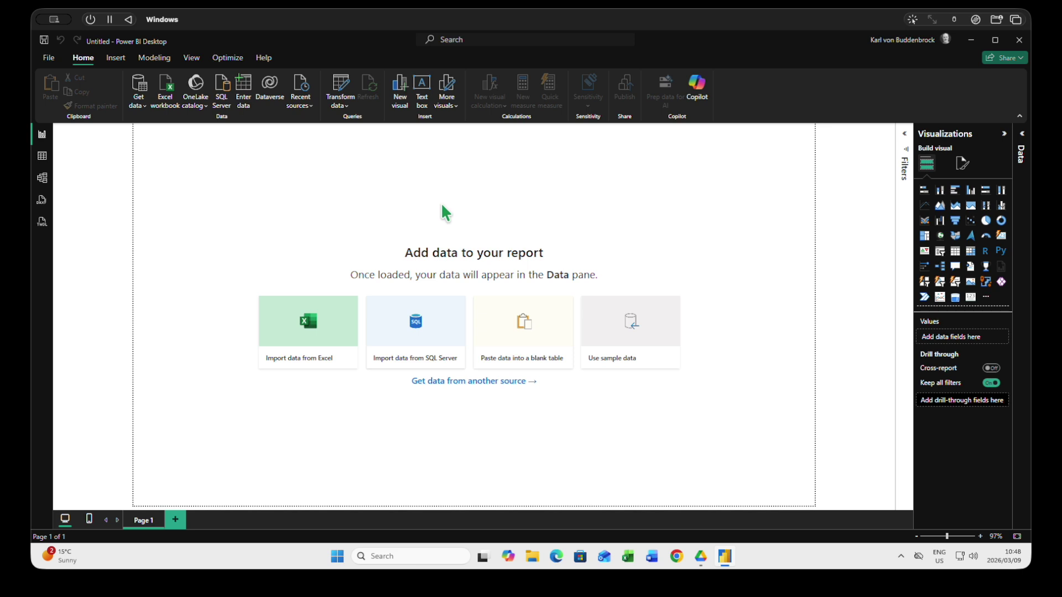
pyautogui.click(142, 112)
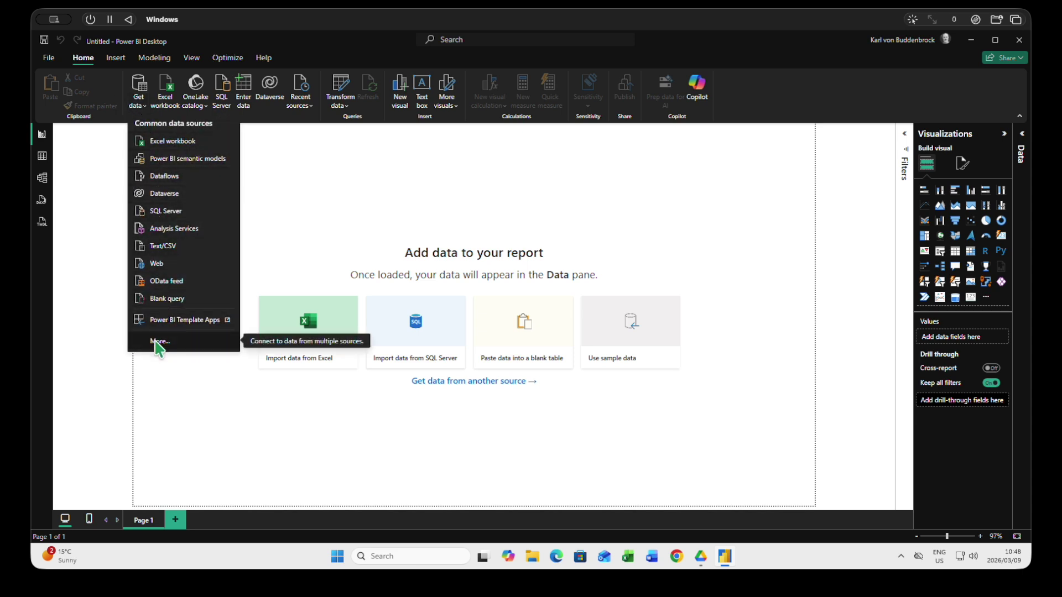
pyautogui.click(160, 342)
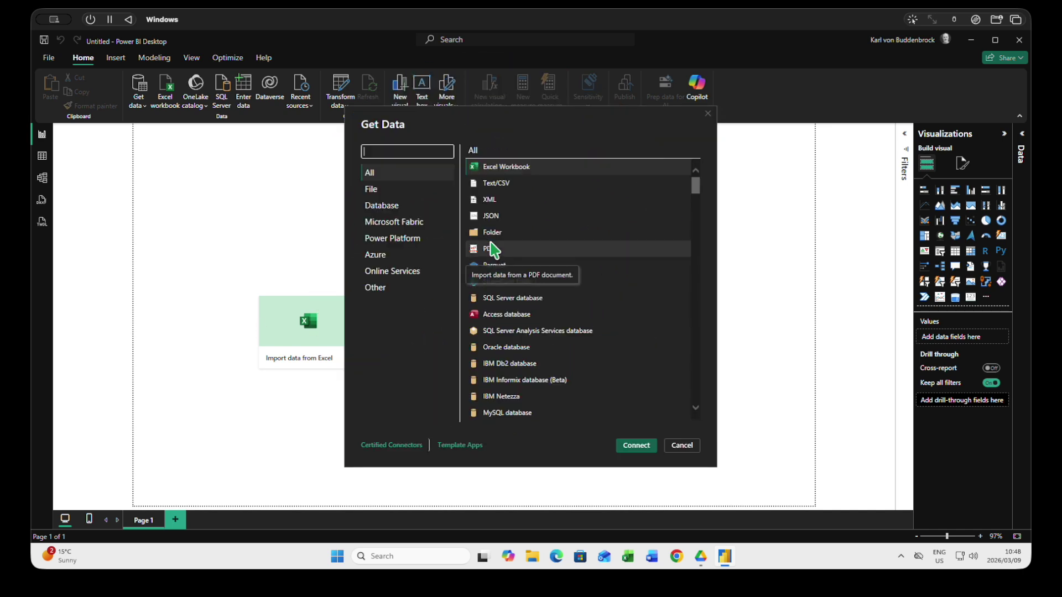
pyautogui.click(494, 242)
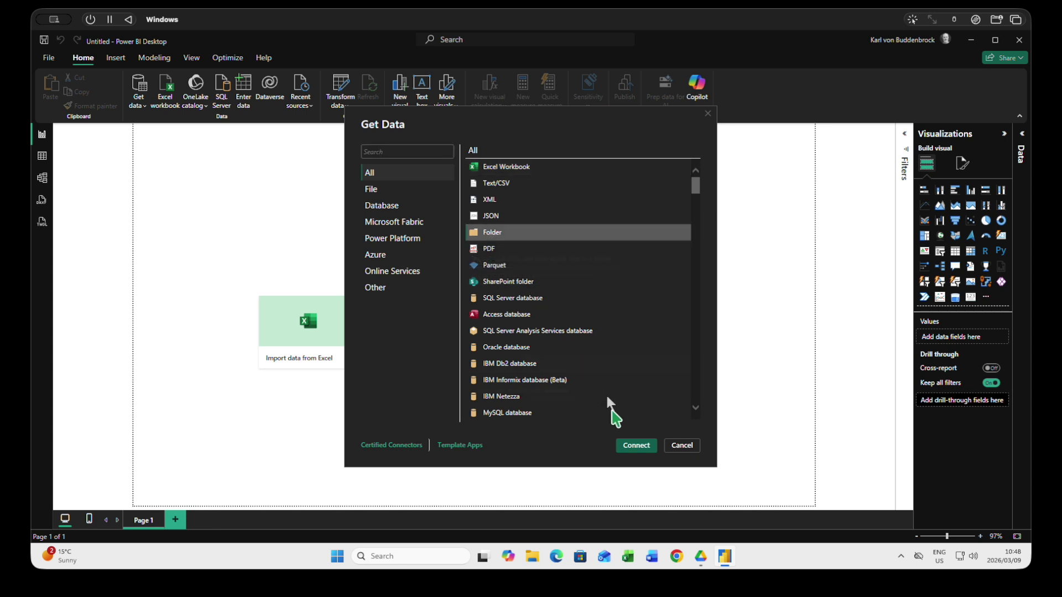
pyautogui.click(632, 446)
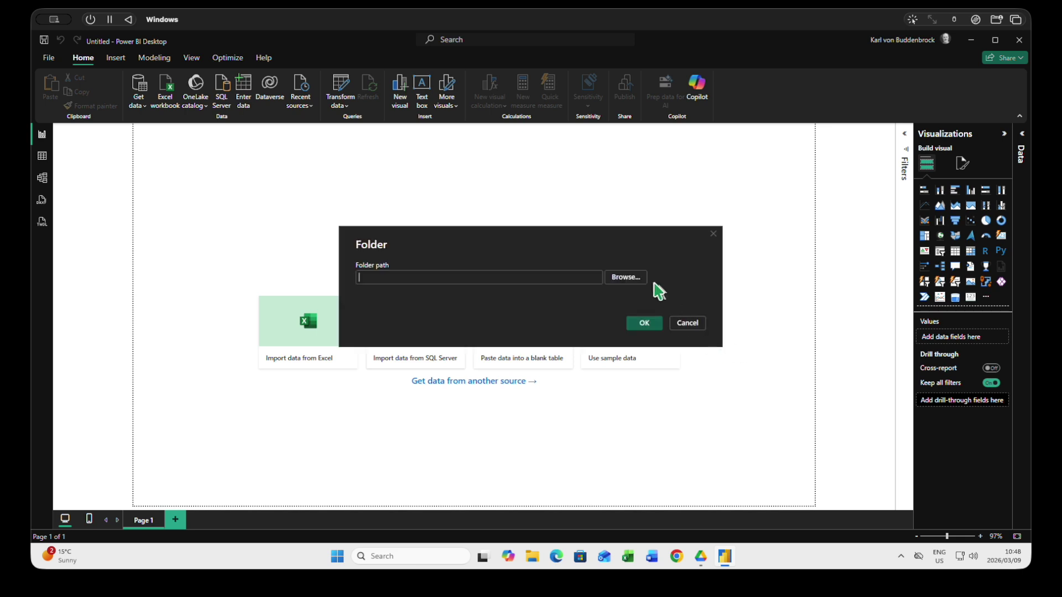
# Set the source folder to G:\My Drive\Course Design Limited G\PowerBI\Import Merge supplies and load its file list.
pyautogui.click(631, 278)
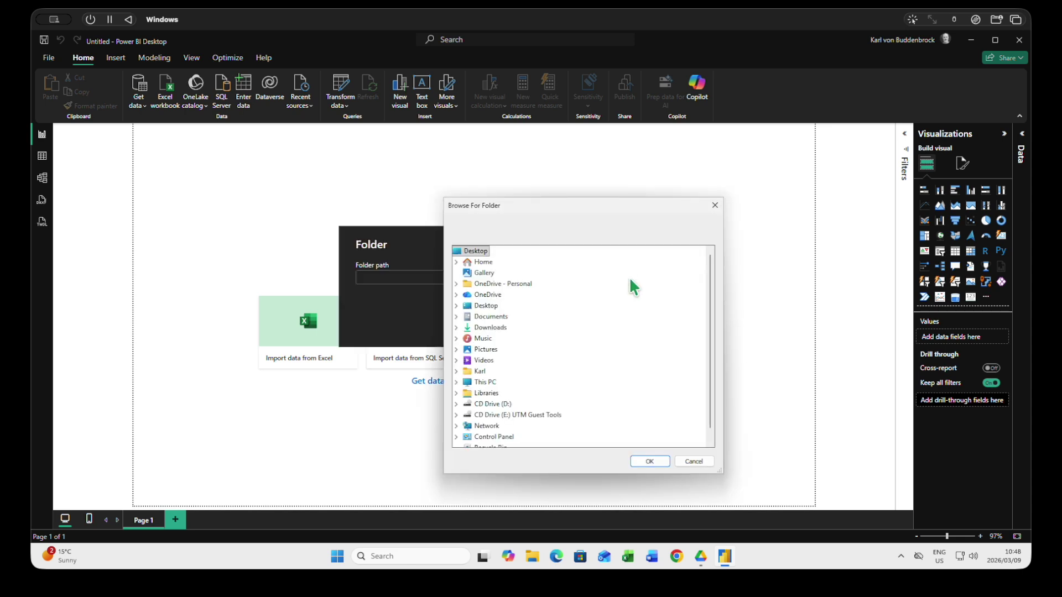
pyautogui.click(456, 382)
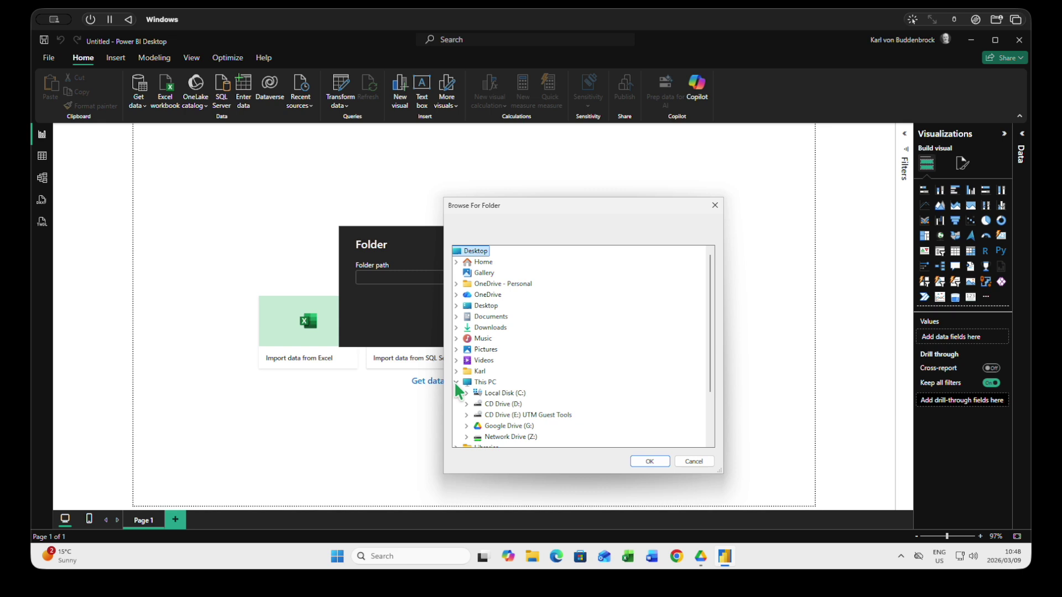
pyautogui.click(467, 427)
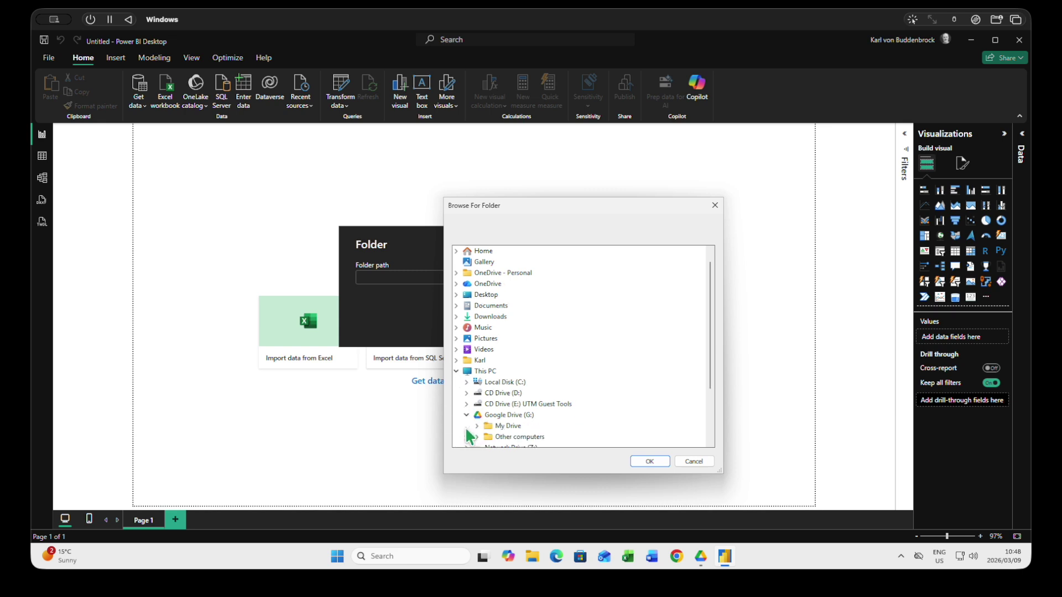
pyautogui.click(477, 426)
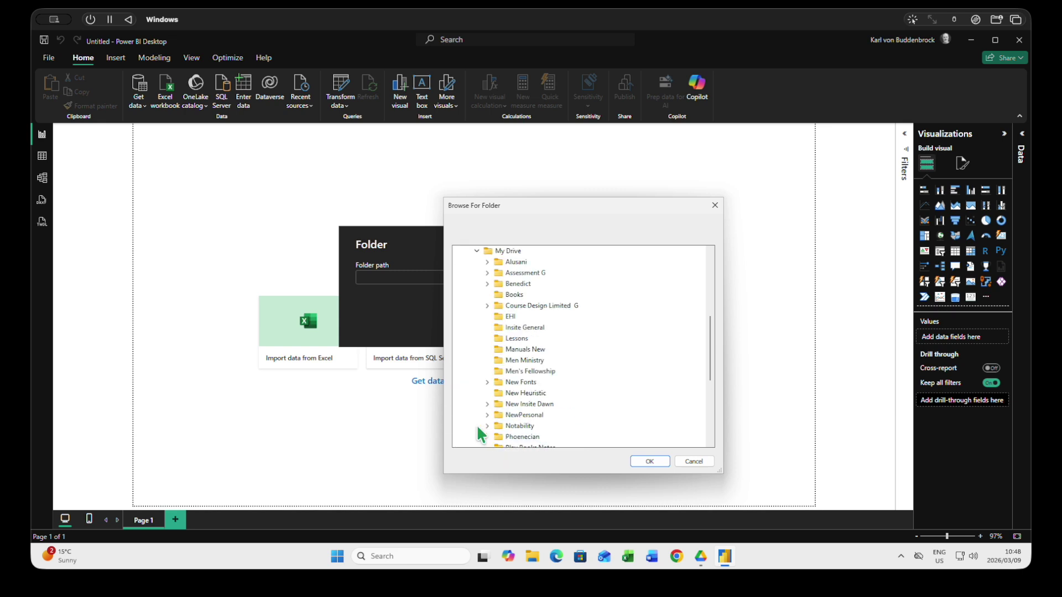
pyautogui.click(486, 306)
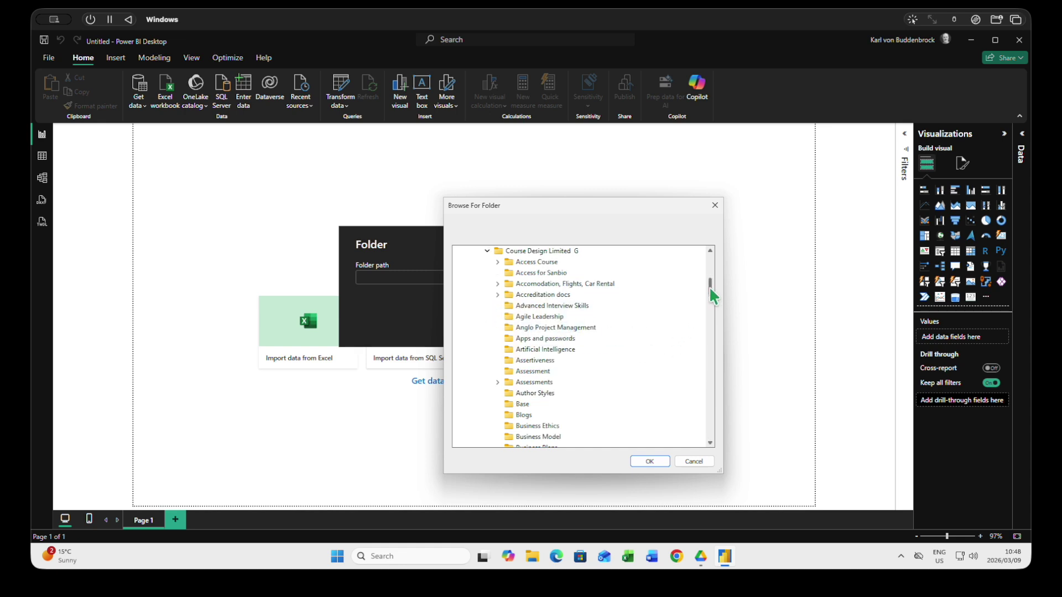
pyautogui.moveTo(710, 287); pyautogui.dragTo(720, 365)
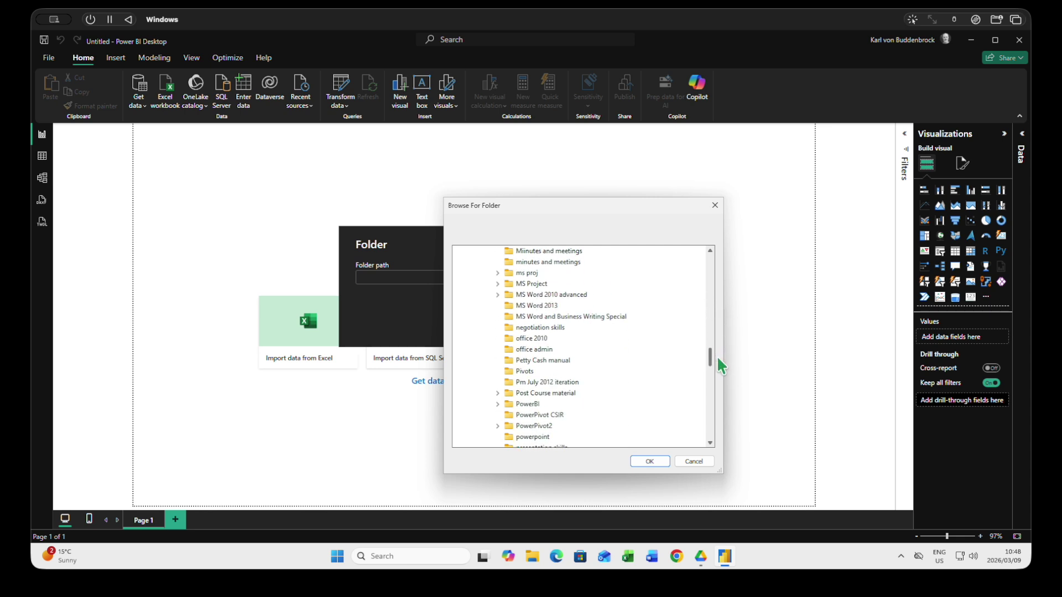
pyautogui.click(498, 405)
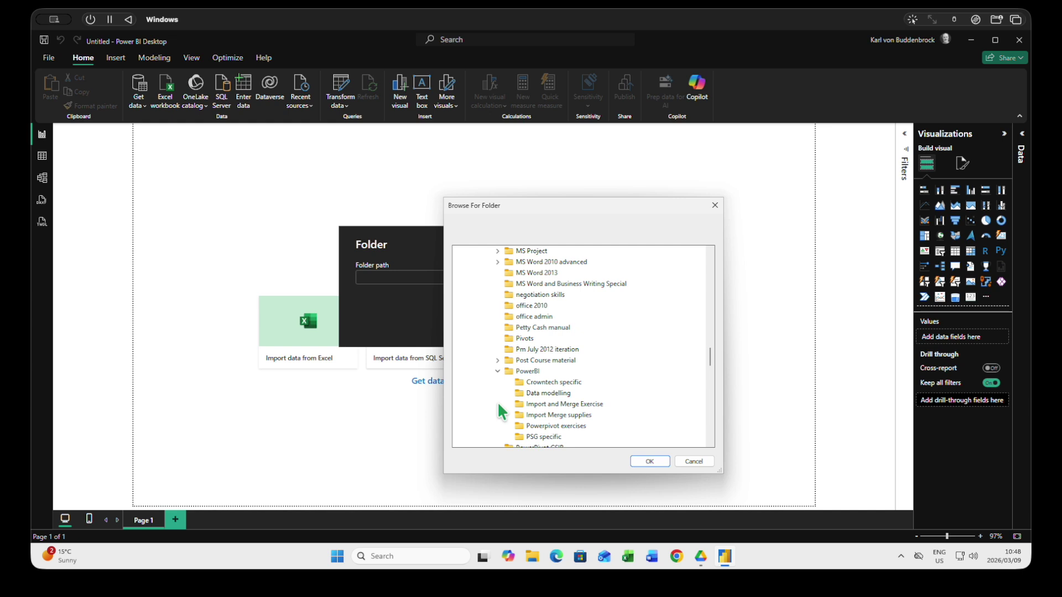
pyautogui.click(548, 416)
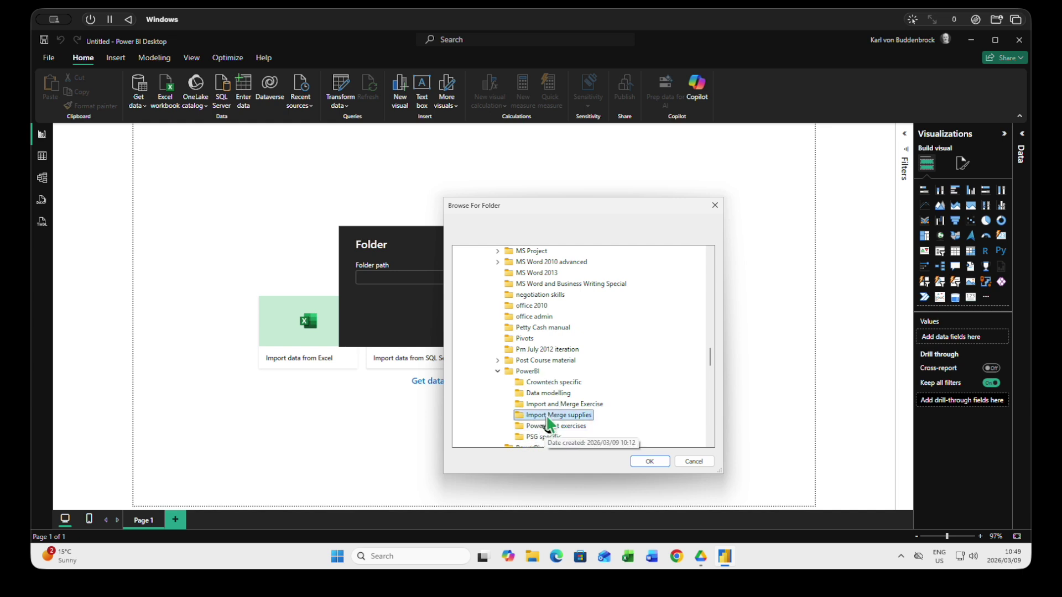
pyautogui.click(650, 461)
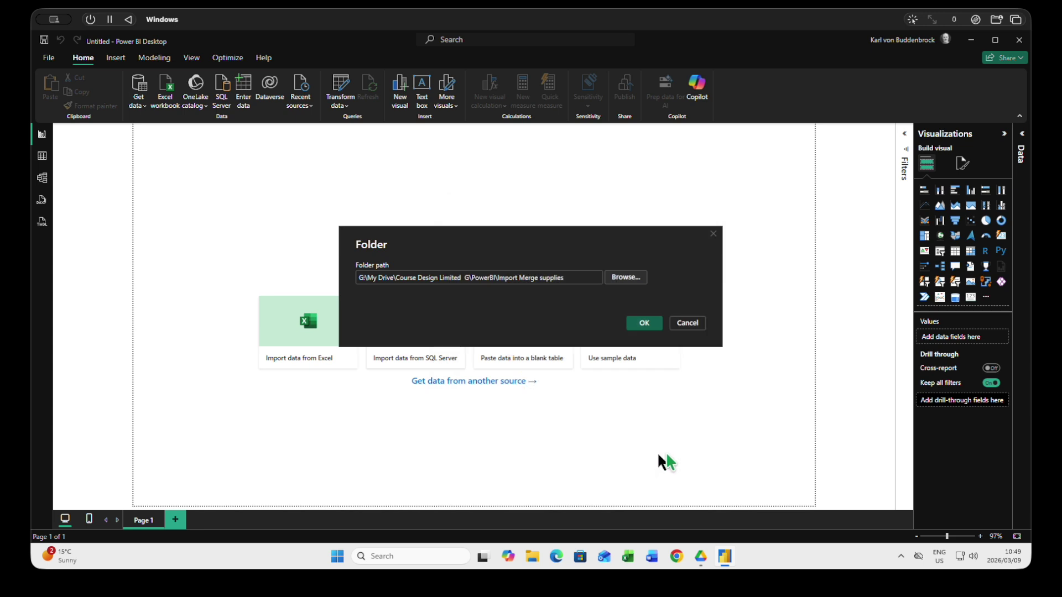
pyautogui.click(643, 324)
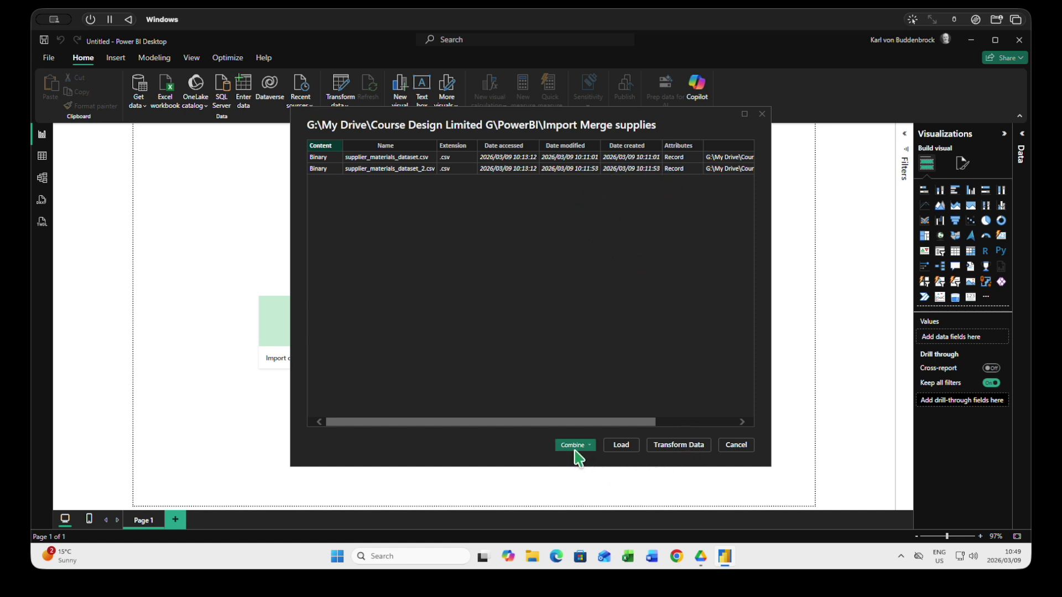
# Send the folder's file list to Power Query Editor for transformation instead of loading it directly.
pyautogui.hotkey('ctrl', 'm')
pyautogui.moveTo(576, 213); pyautogui.dragTo(691, 207)
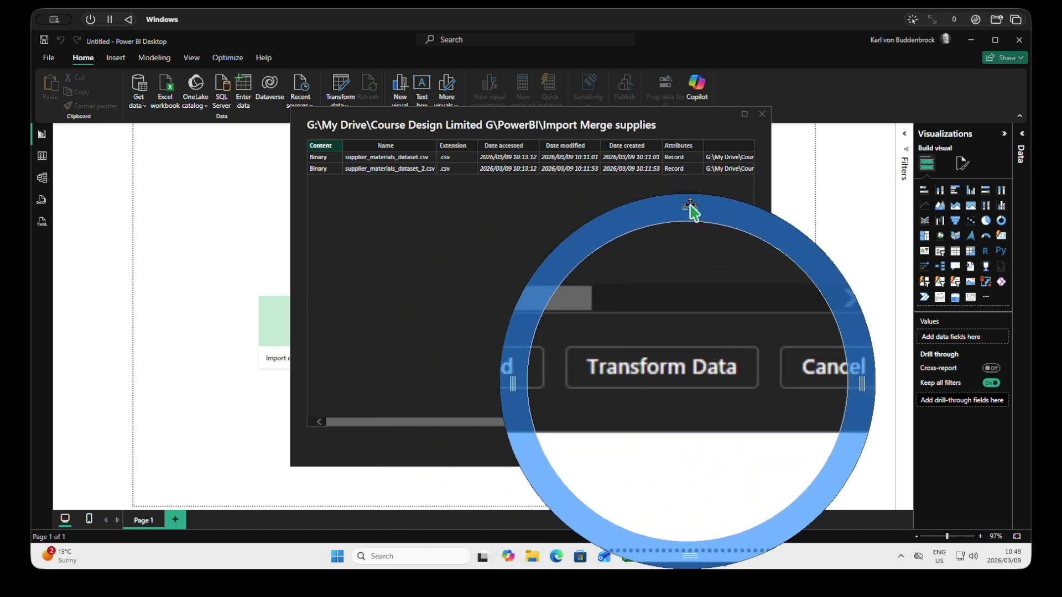
pyautogui.press('Escape')
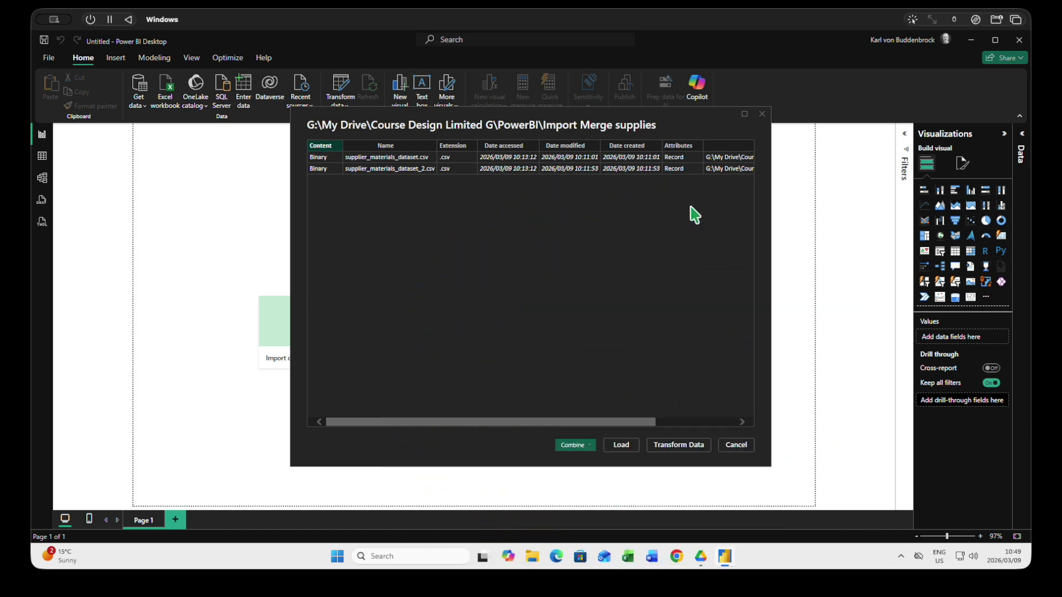
pyautogui.click(686, 446)
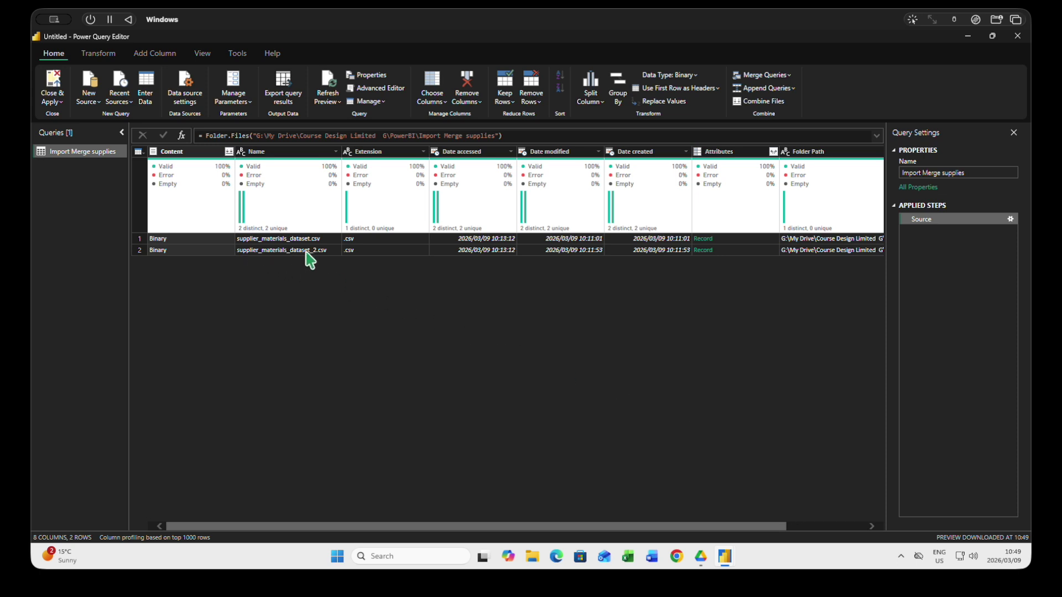
# Combine the files in the Content column, keeping First file as sample, Comma delimiter and type detection based on first 200 rows.
pyautogui.moveTo(274, 200)
pyautogui.click(623, 311)
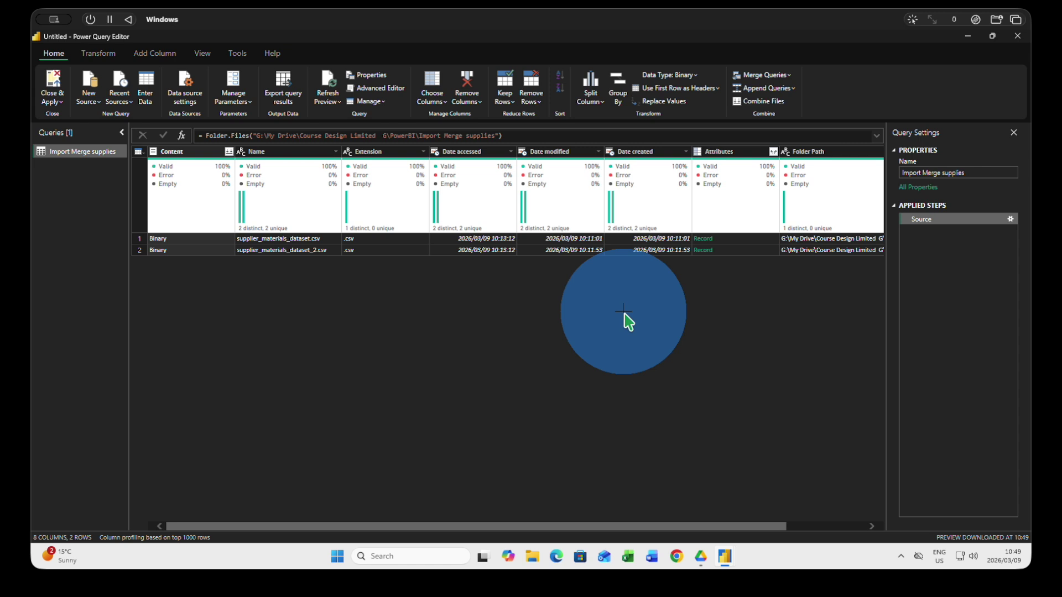
pyautogui.click(229, 153)
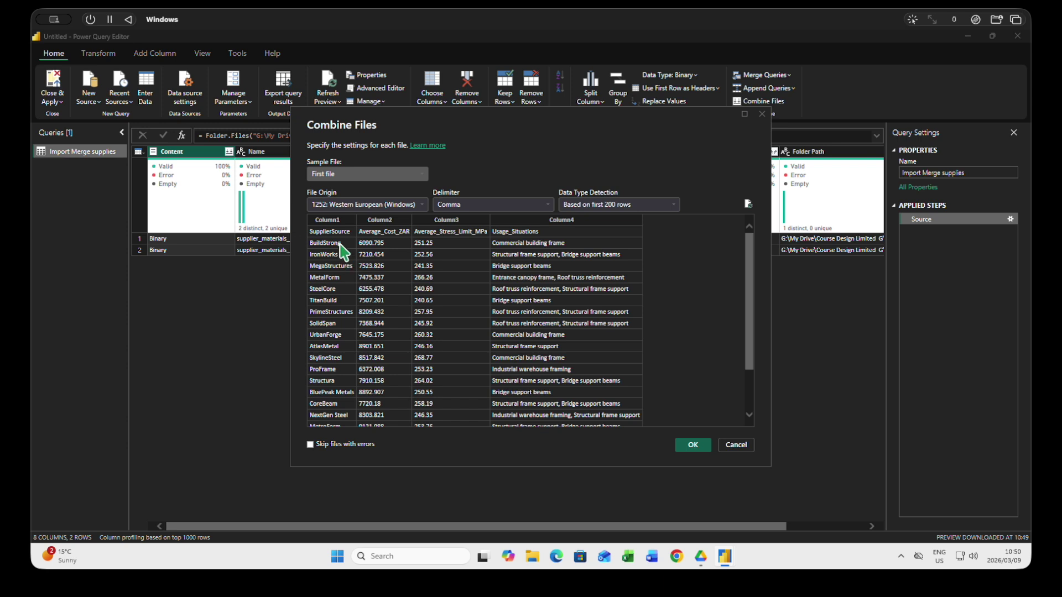
pyautogui.click(341, 251)
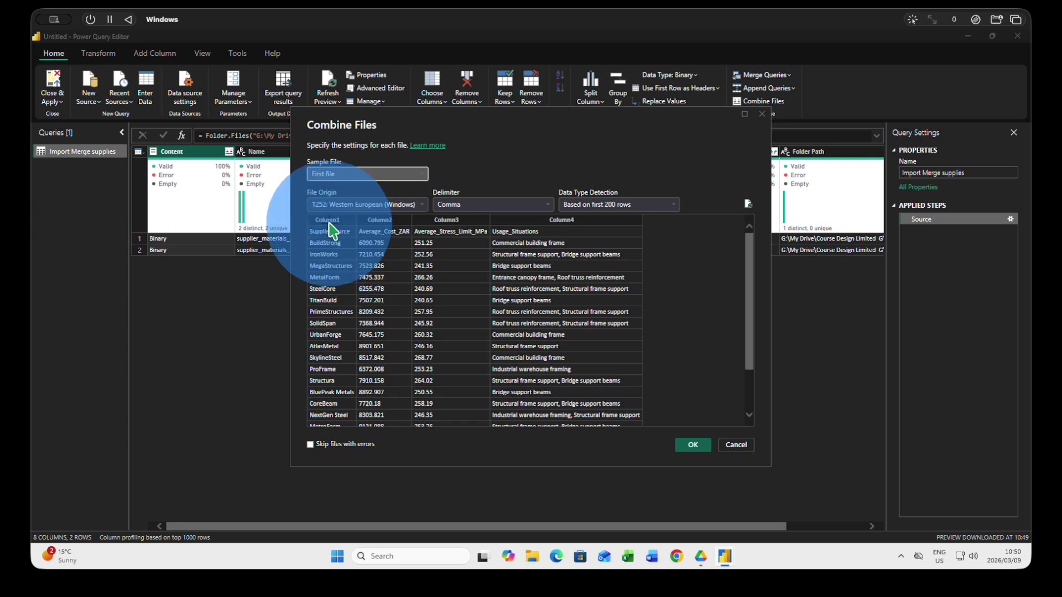
pyautogui.click(341, 397)
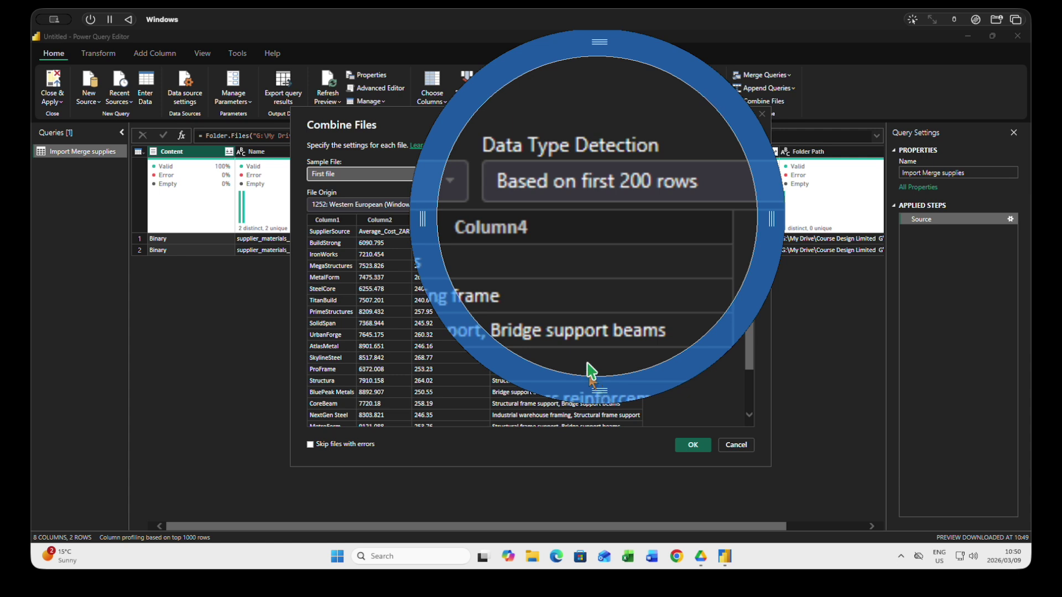
pyautogui.click(578, 333)
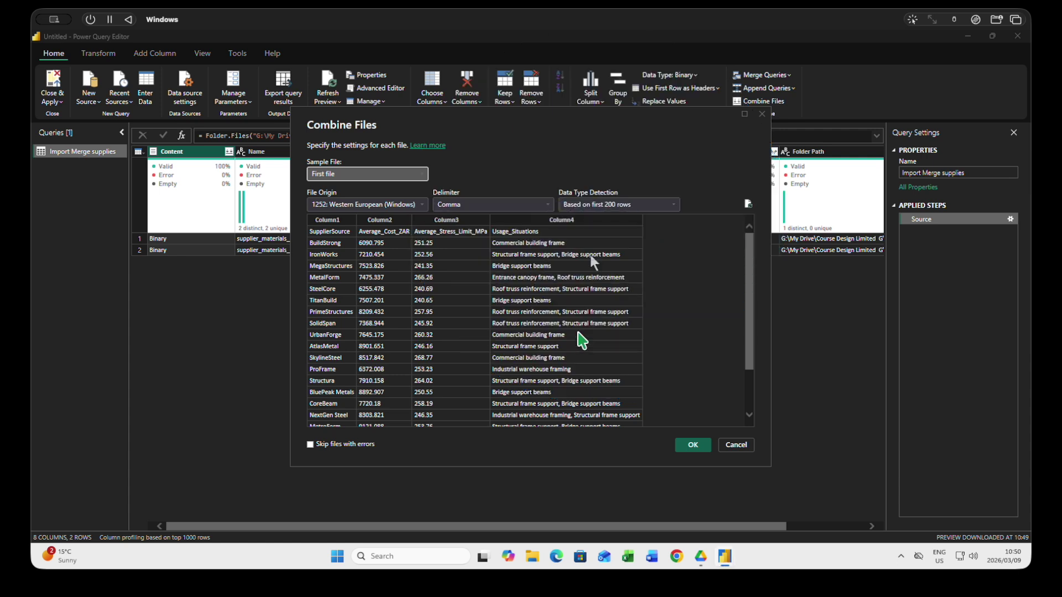
pyautogui.click(690, 446)
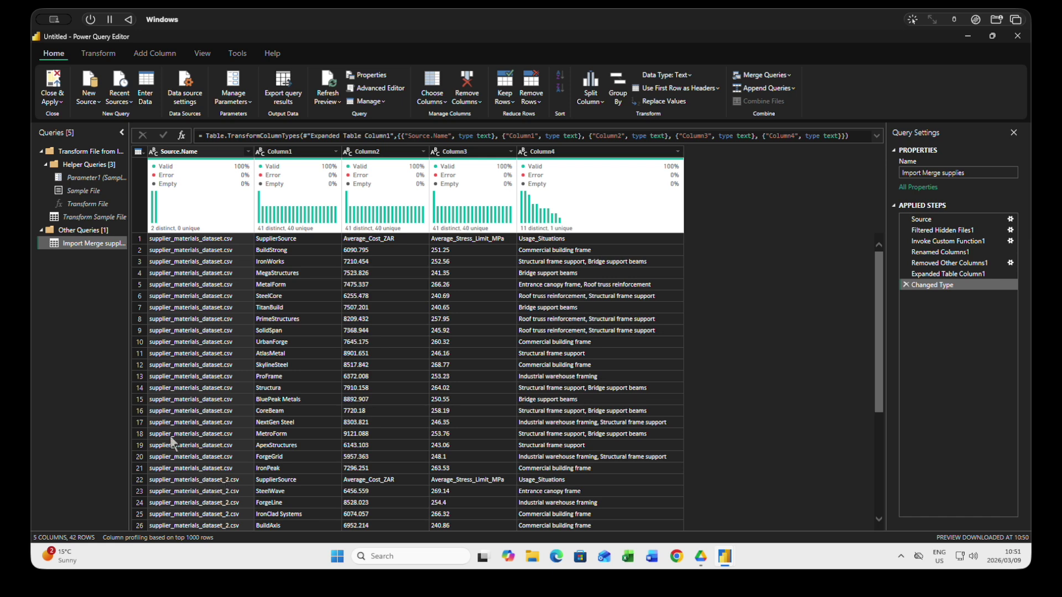
# Remove the Source.Name column from the combined query.
pyautogui.click(186, 155)
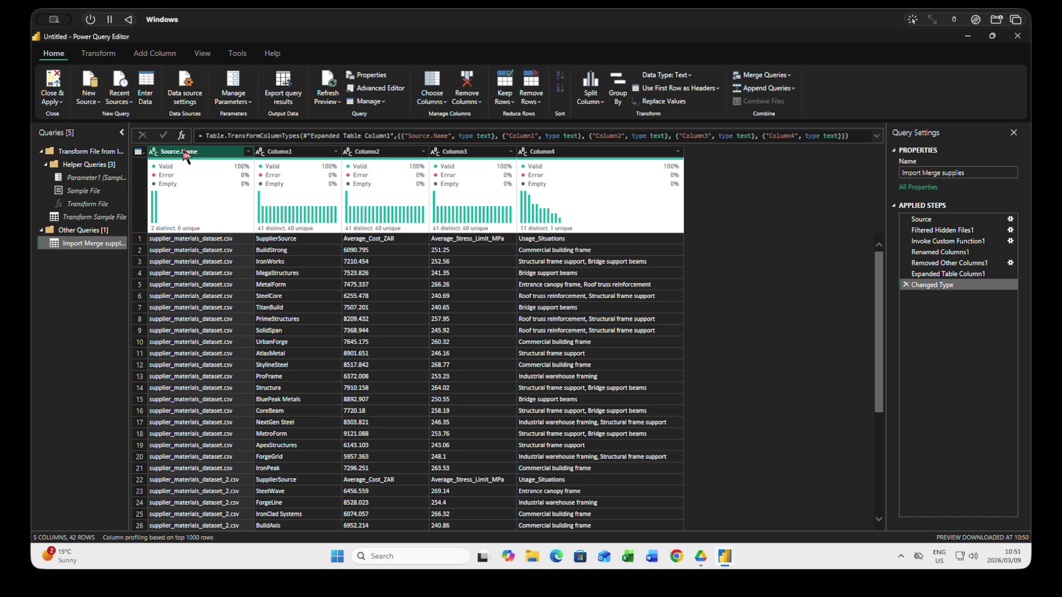
pyautogui.rightClick(184, 152)
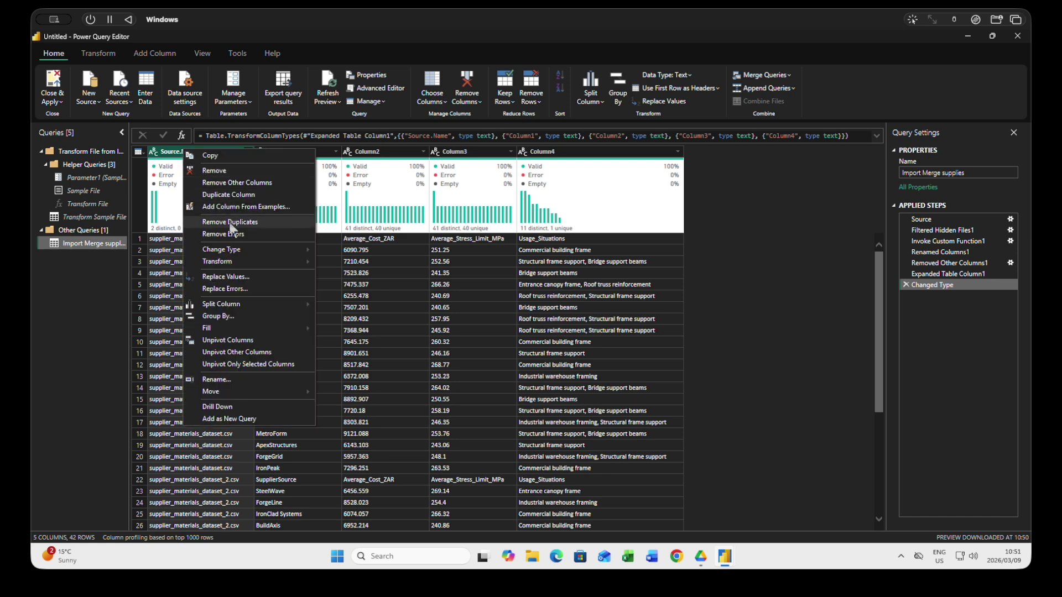
pyautogui.click(224, 170)
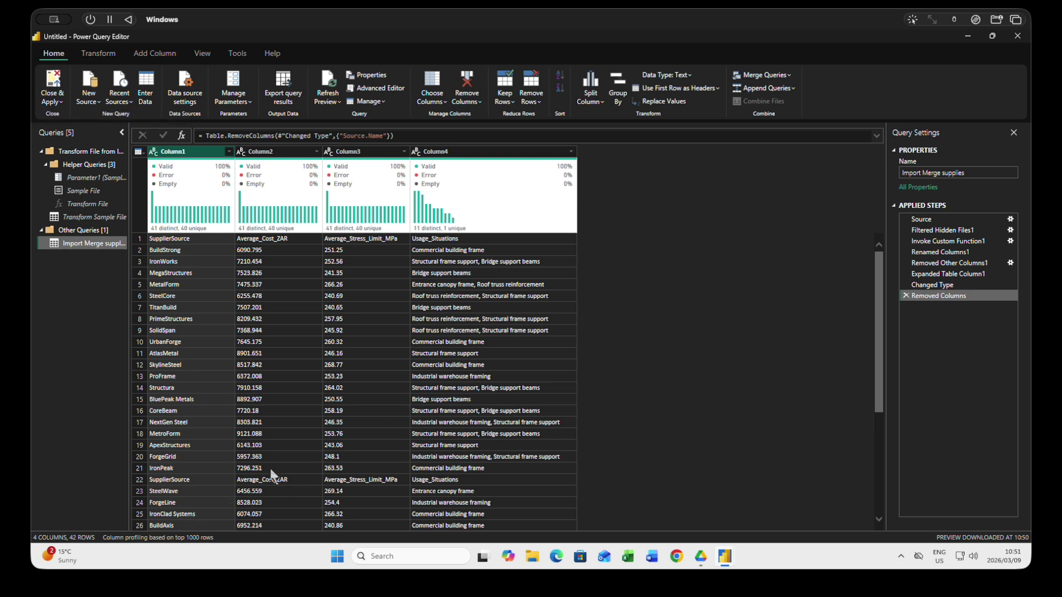
# Promote the first row of the combined table to column headers.
pyautogui.click(89, 54)
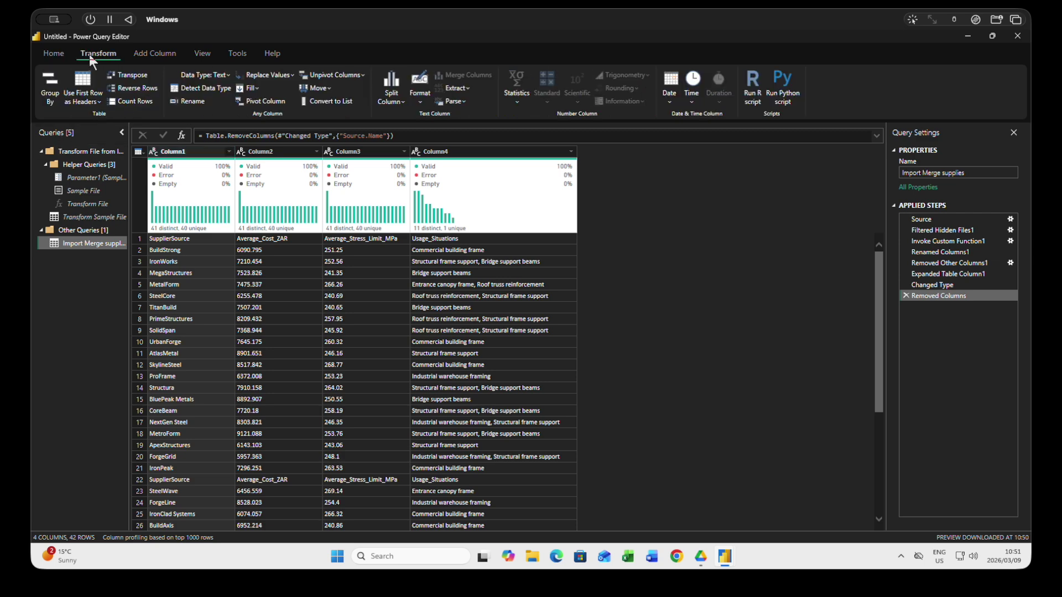
pyautogui.click(87, 101)
pyautogui.click(88, 117)
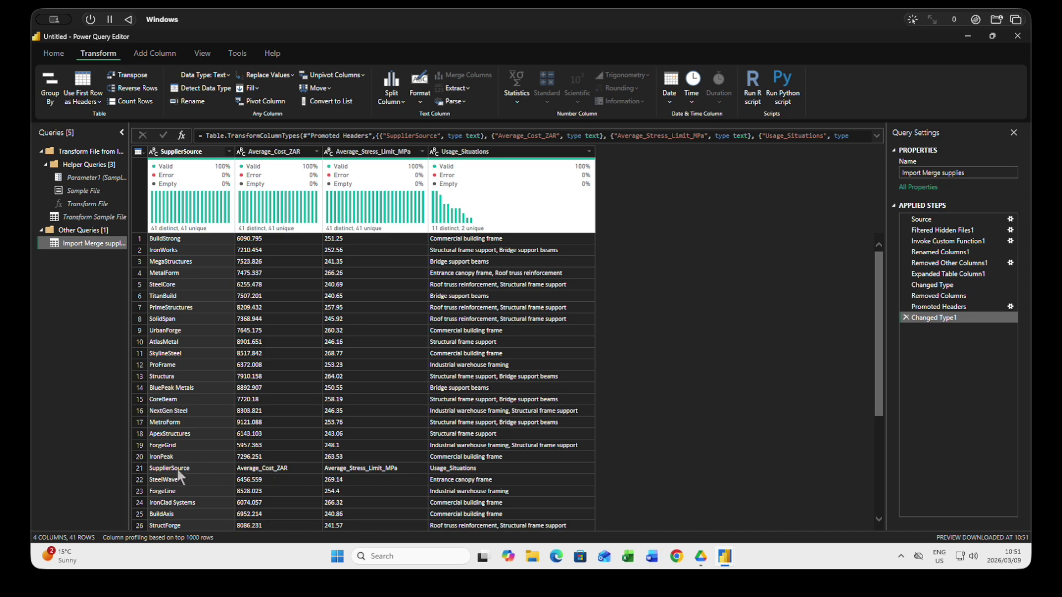
# Filter the SupplierSource column to exclude the repeated header value "SupplierSource".
pyautogui.click(229, 152)
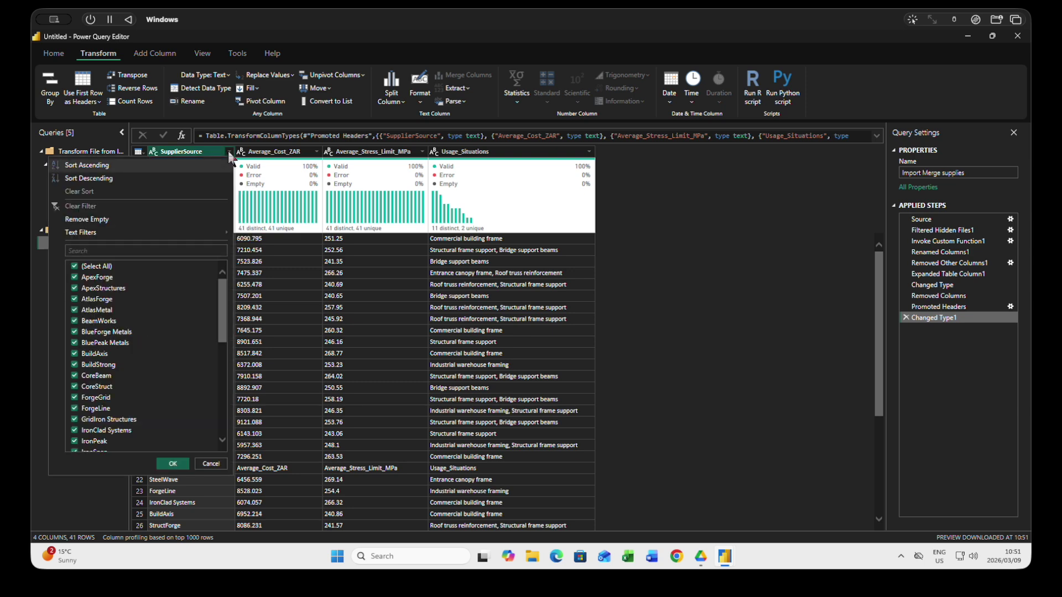
pyautogui.moveTo(224, 324); pyautogui.dragTo(227, 437)
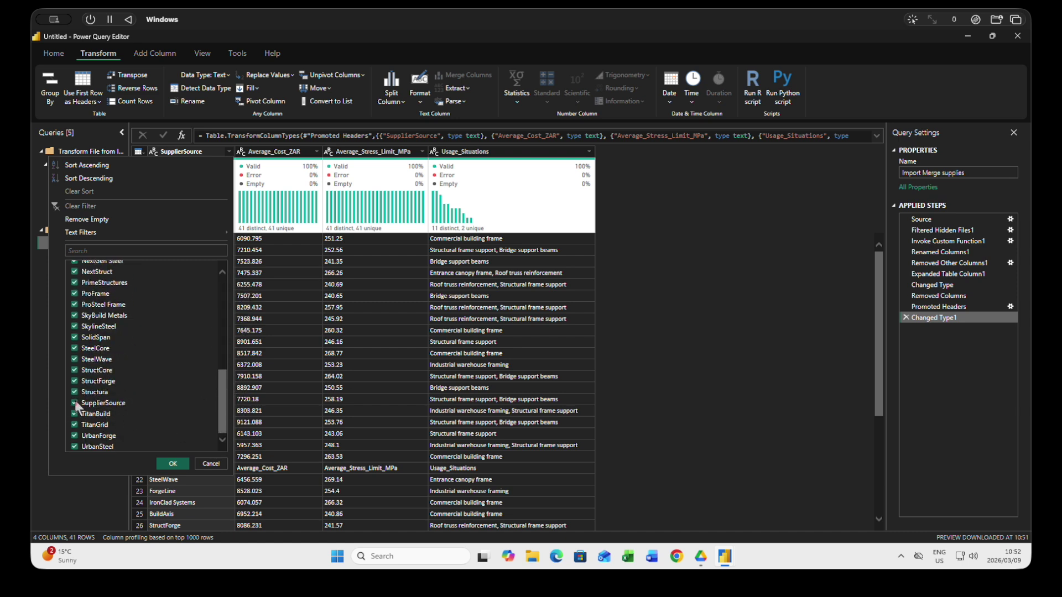
pyautogui.click(75, 403)
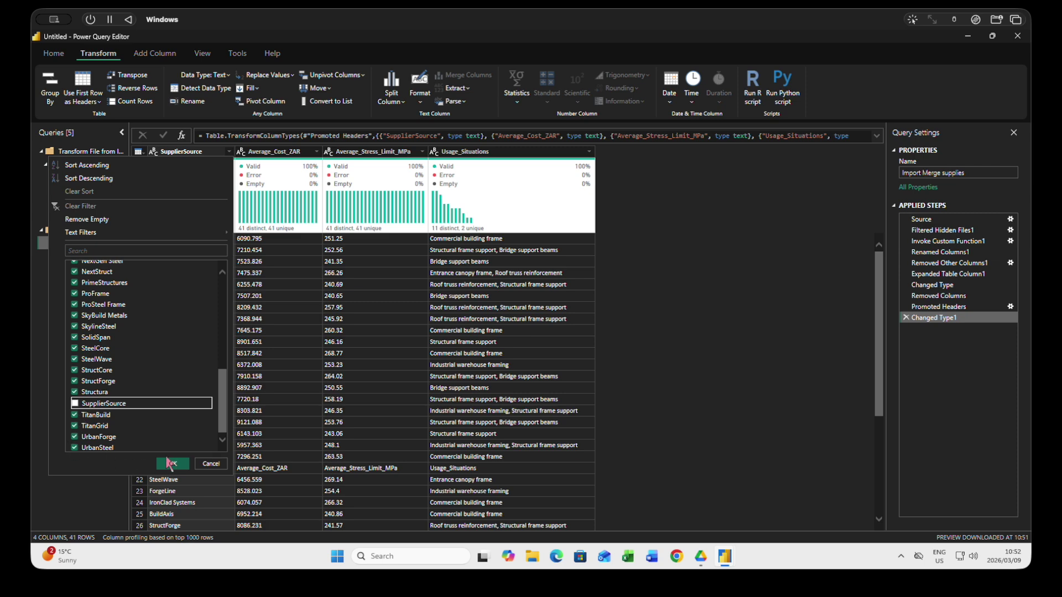
pyautogui.click(172, 464)
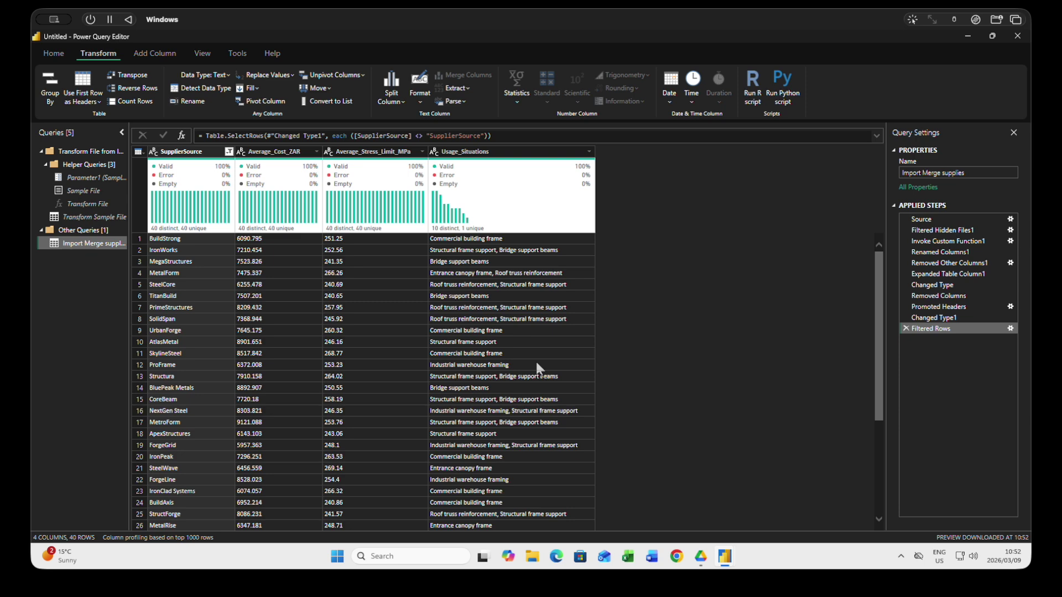
# Check the filtered rows, close the query editor and apply the query changes to the report.
pyautogui.moveTo(883, 309); pyautogui.dragTo(876, 250)
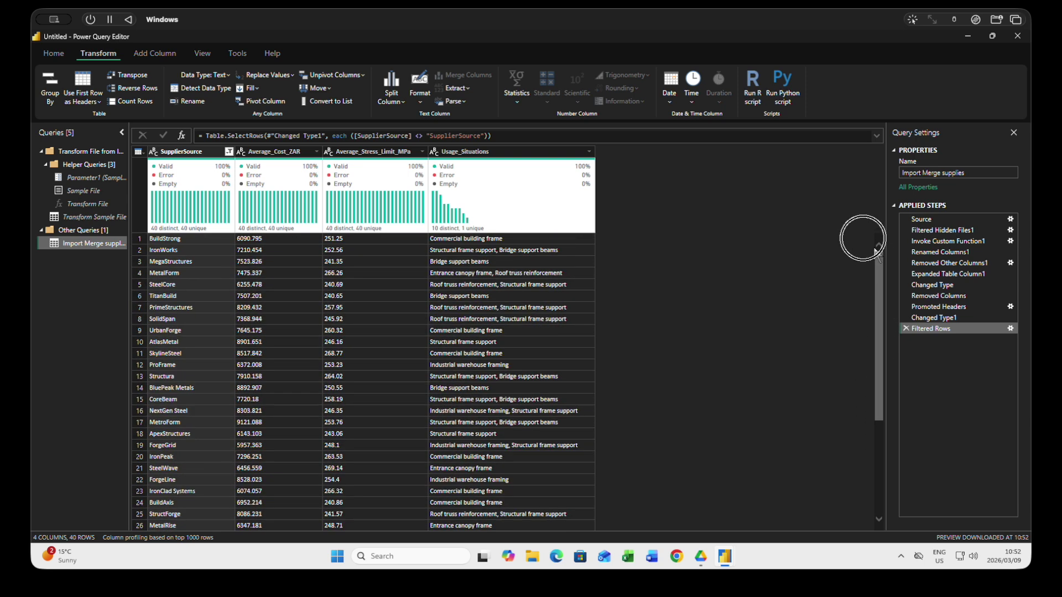
pyautogui.click(58, 55)
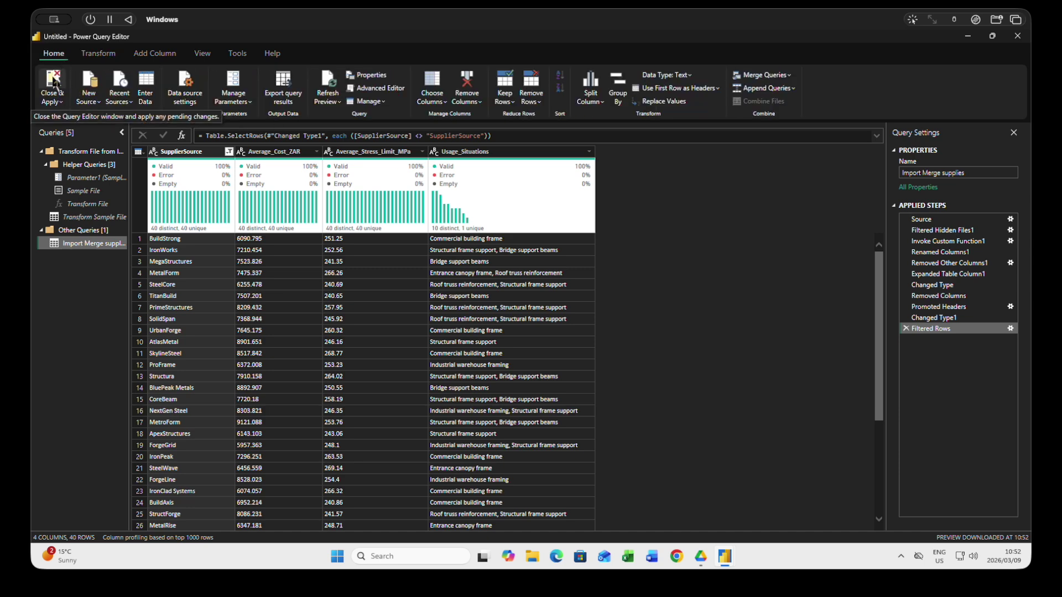
pyautogui.click(52, 76)
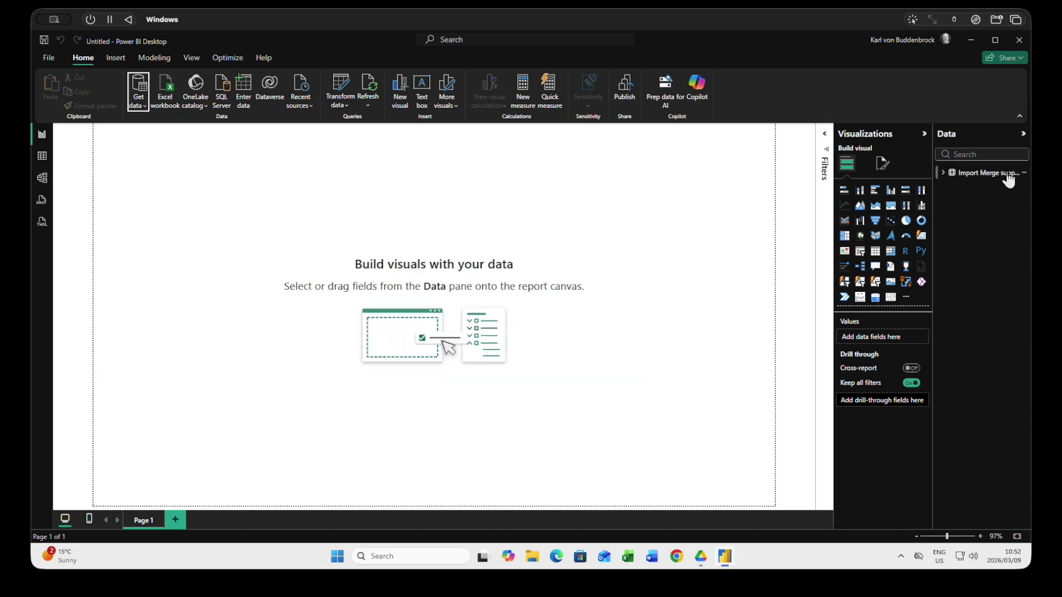
# Expand the fields of the Import Merge supplies table and review its rows in table view.
pyautogui.click(943, 174)
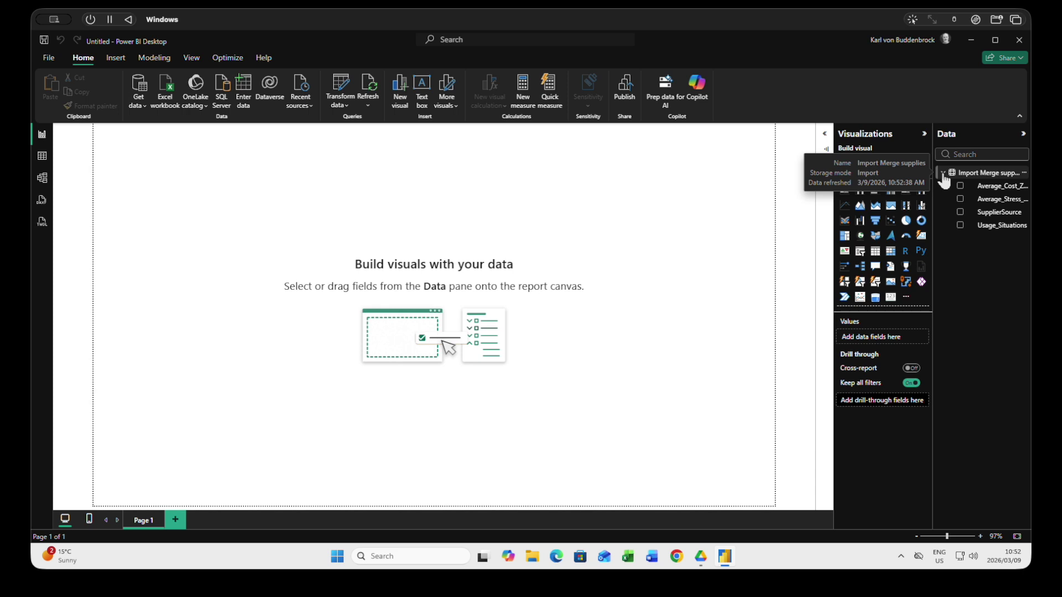
pyautogui.click(44, 163)
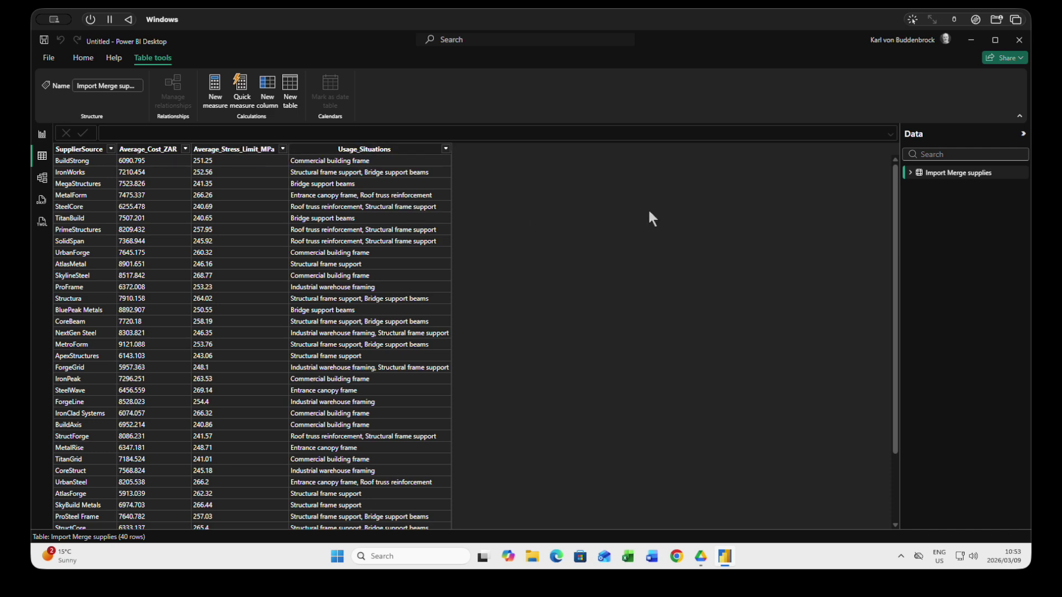
pyautogui.moveTo(897, 227); pyautogui.dragTo(880, 207)
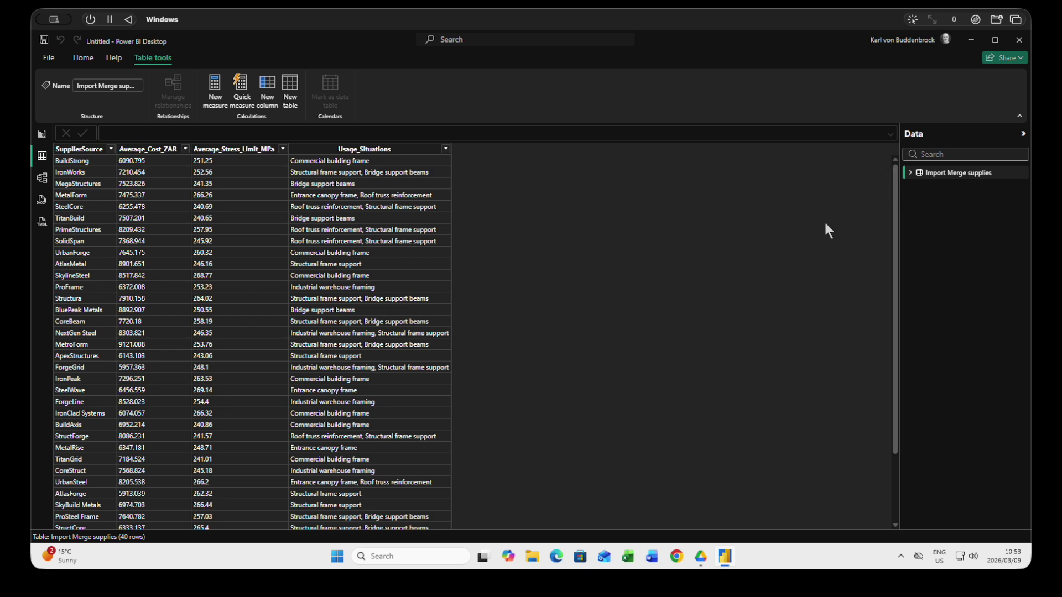